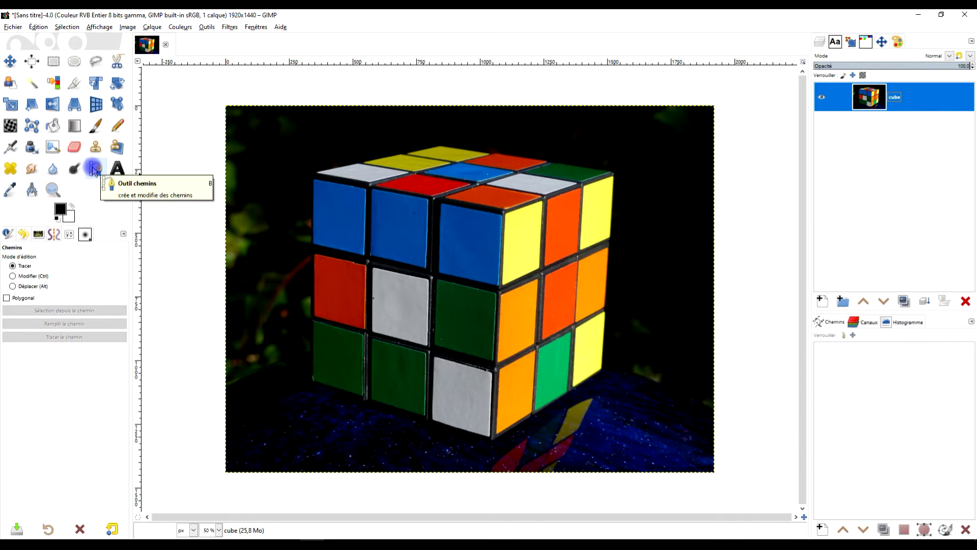
Step: Trace an open four-node path with the Paths tool from the cube's upper-left corner over its back corner to its lower-right corner
click(865, 326)
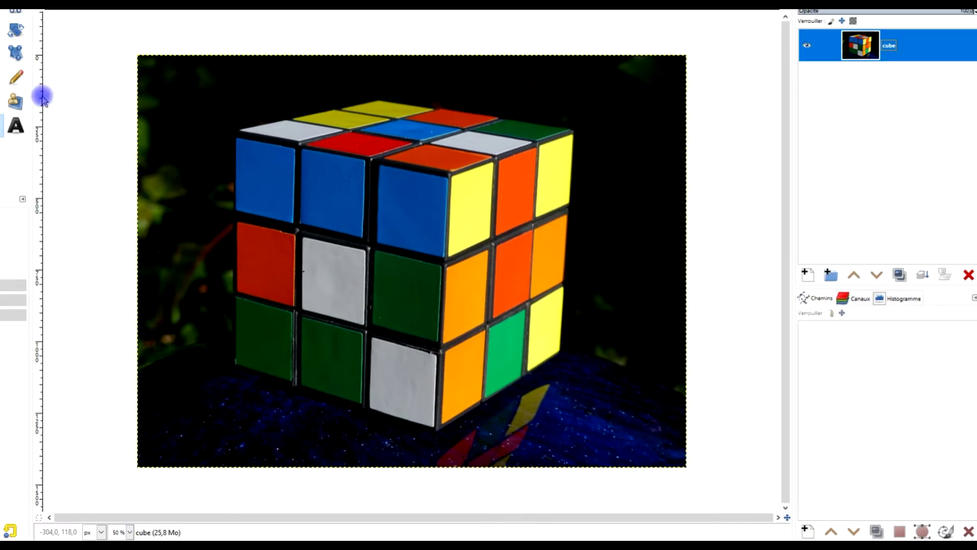
click(96, 168)
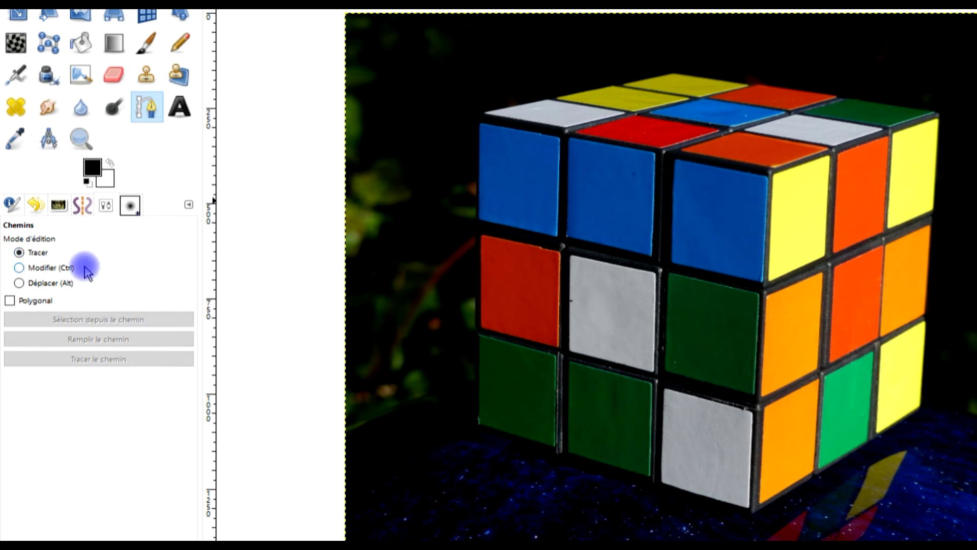
click(37, 252)
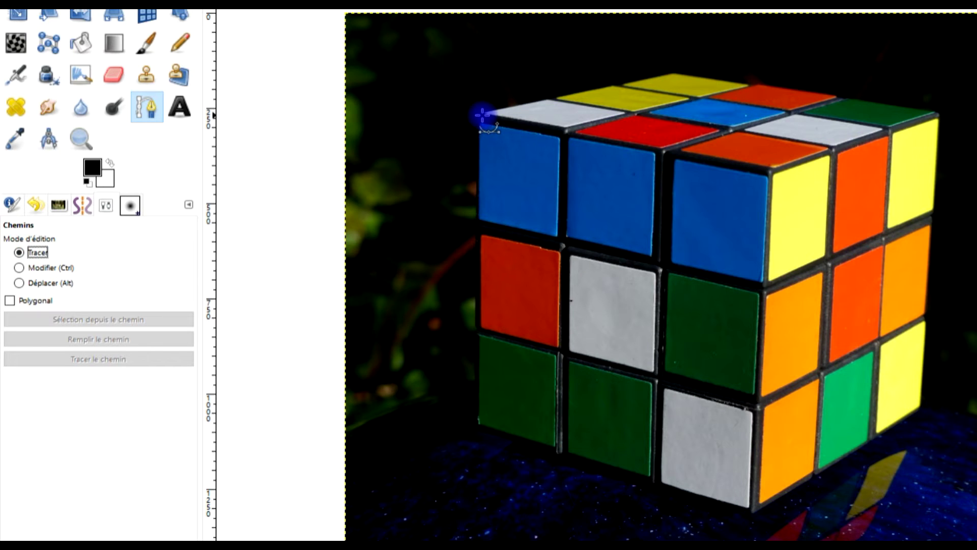
click(483, 115)
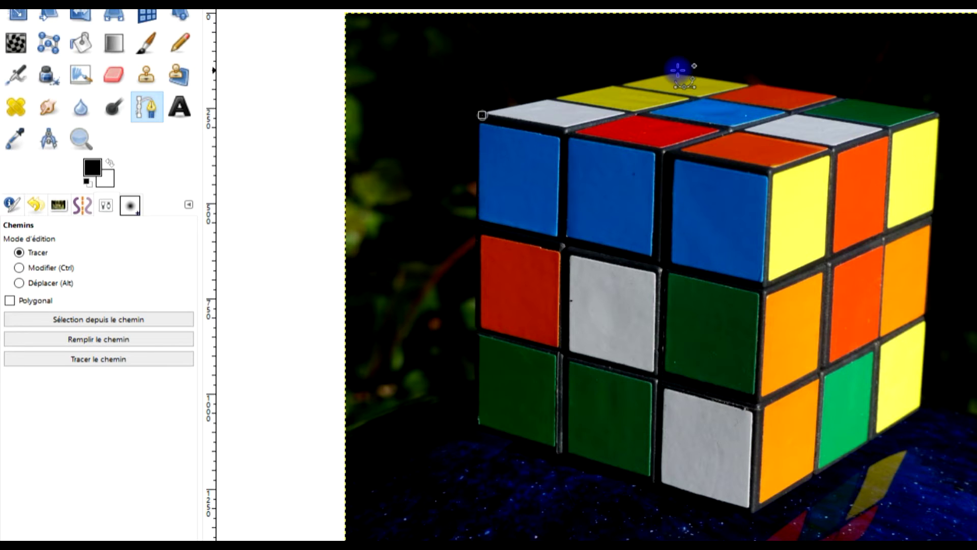
click(679, 71)
click(943, 112)
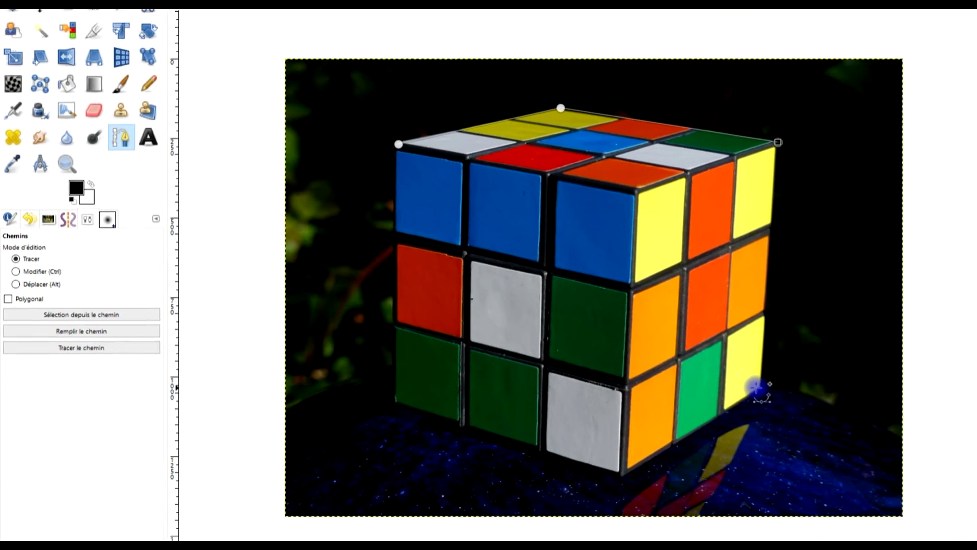
click(757, 387)
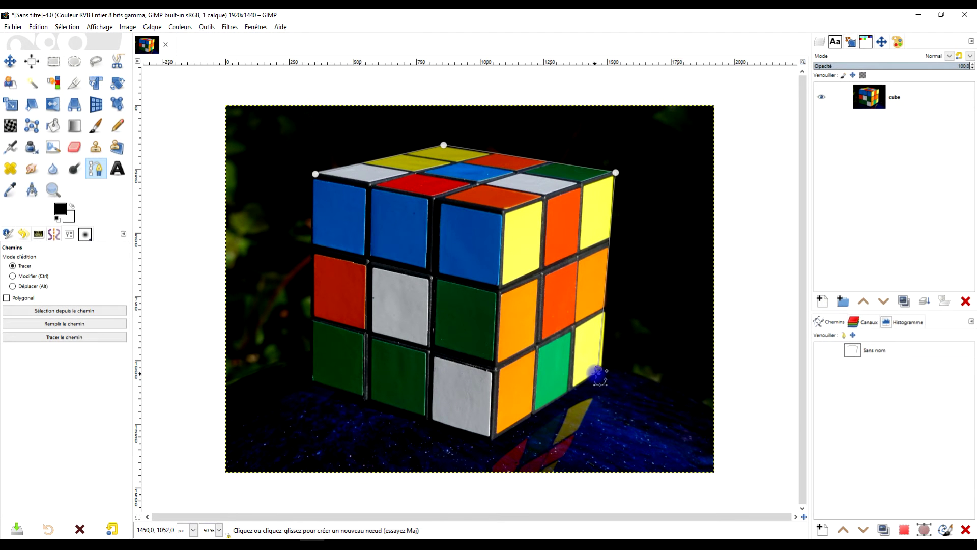
drag(598, 367, 601, 368)
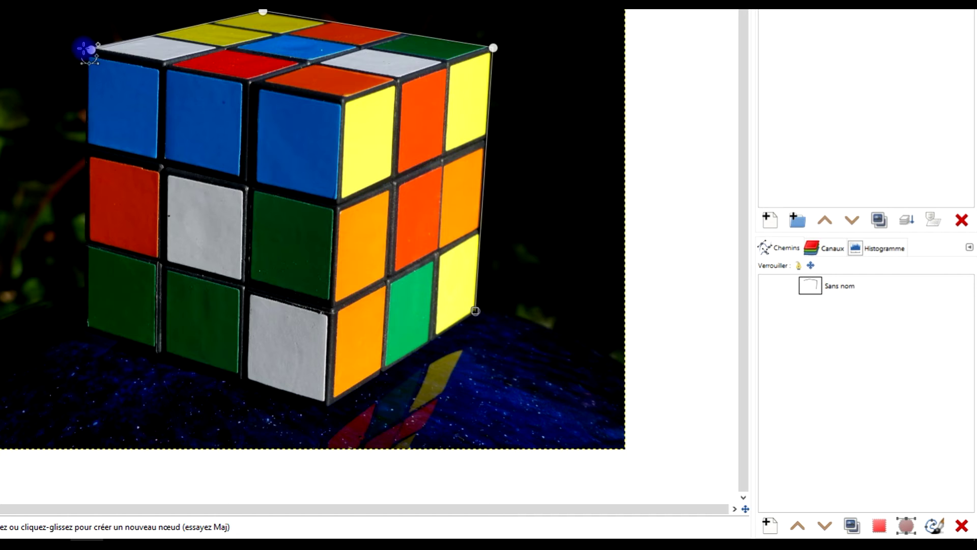
Step: Rename the unnamed path as "chemin #1"
click(851, 287)
double_click(849, 286)
click(843, 283)
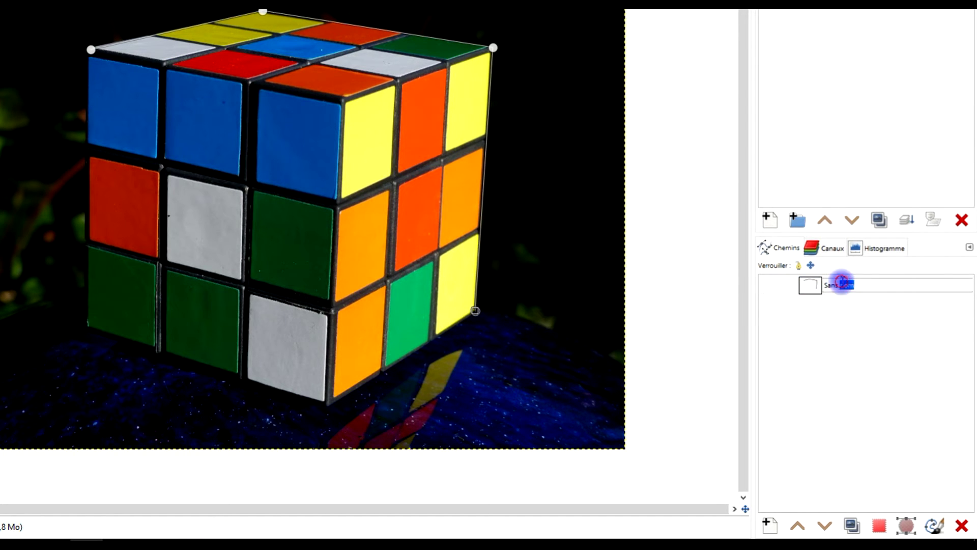
triple_click(842, 283)
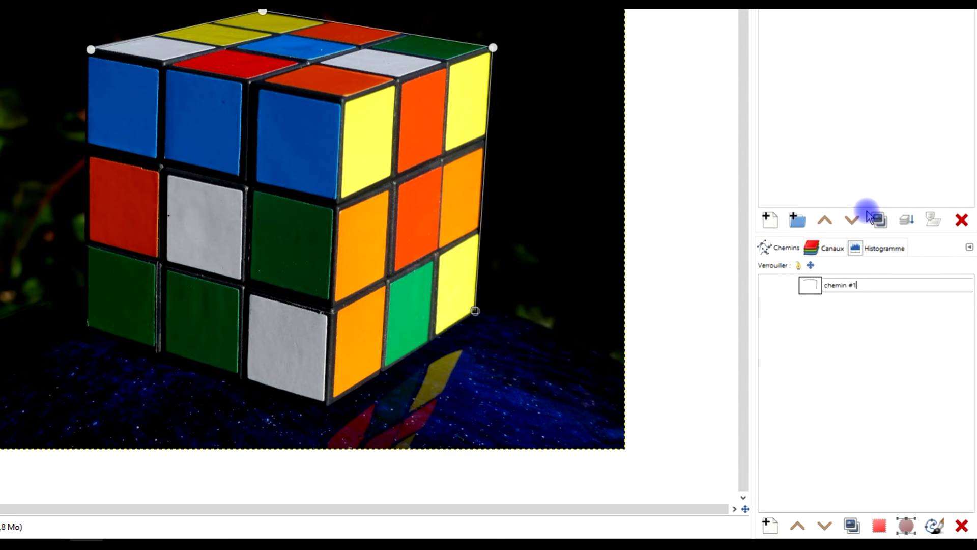
key(Return)
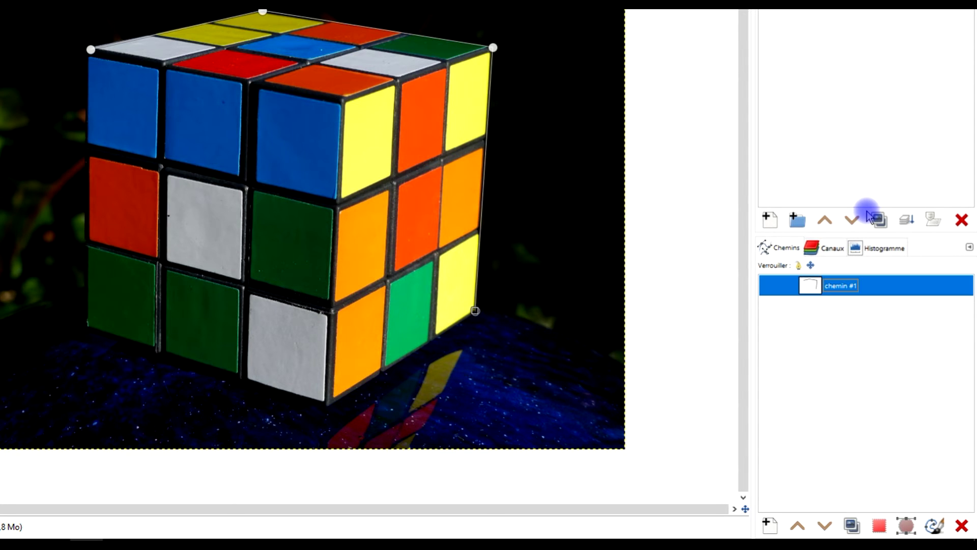
Step: Create a new empty path named "Chemin #2" with no colour tag
click(771, 523)
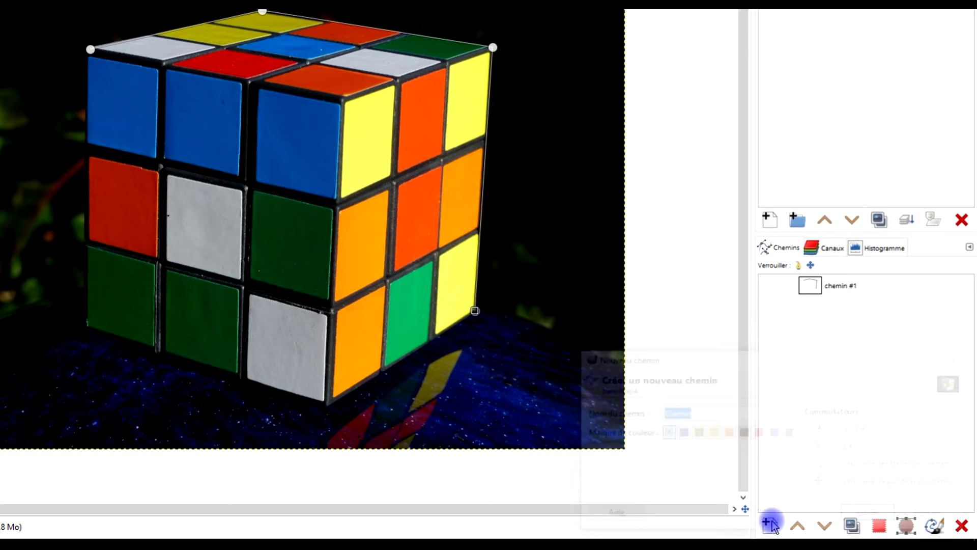
drag(787, 351, 713, 43)
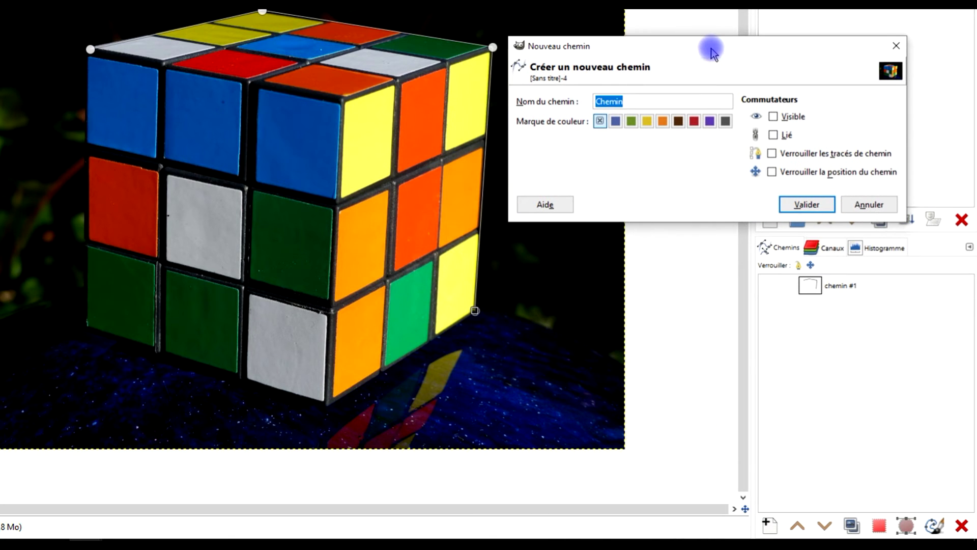
click(635, 107)
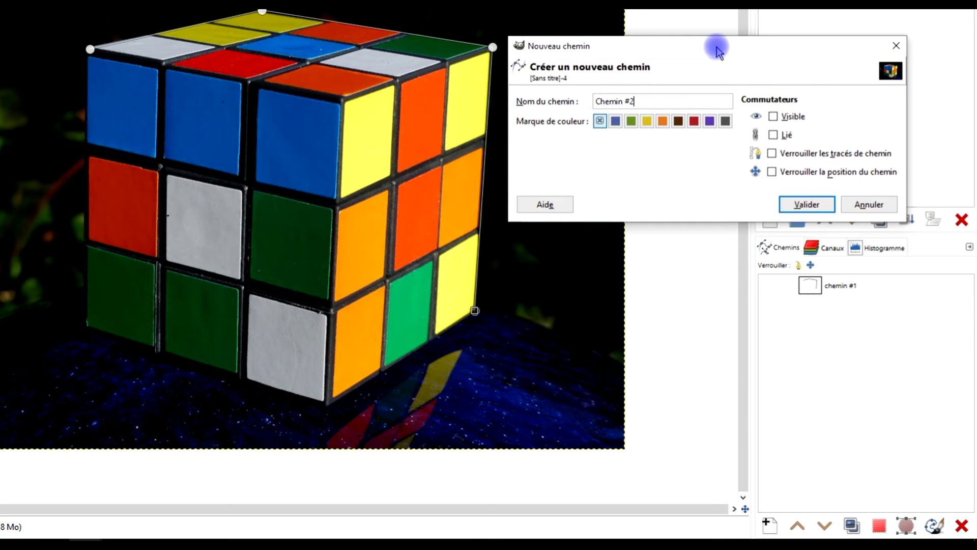
click(815, 204)
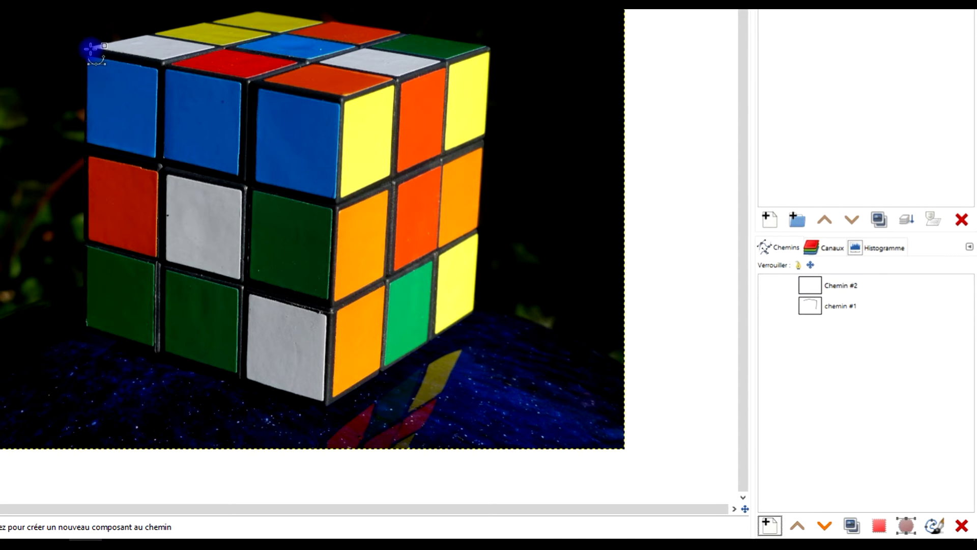
Step: Trace Chemin #2 from the cube's upper-left corner down its left edge and along the bottom edges to the lower-right corner
click(91, 49)
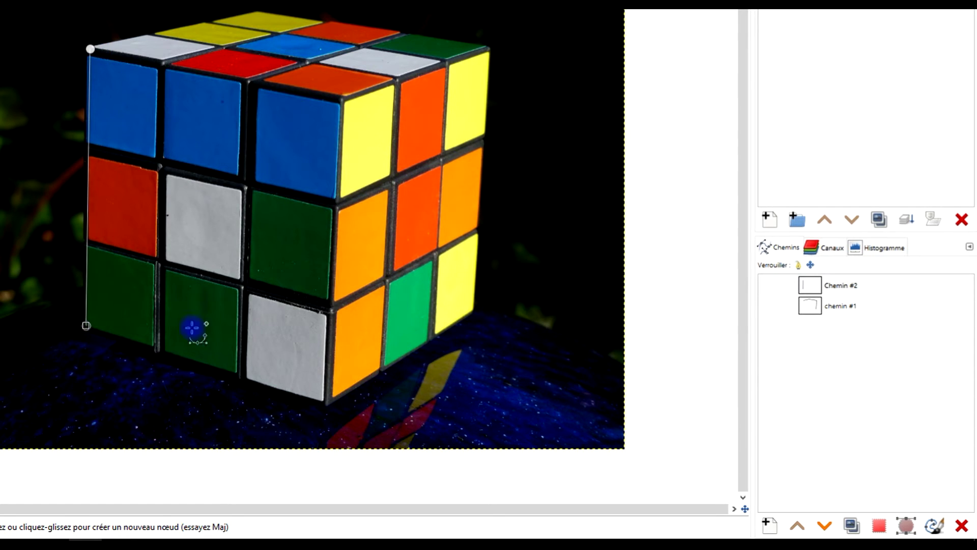
click(327, 401)
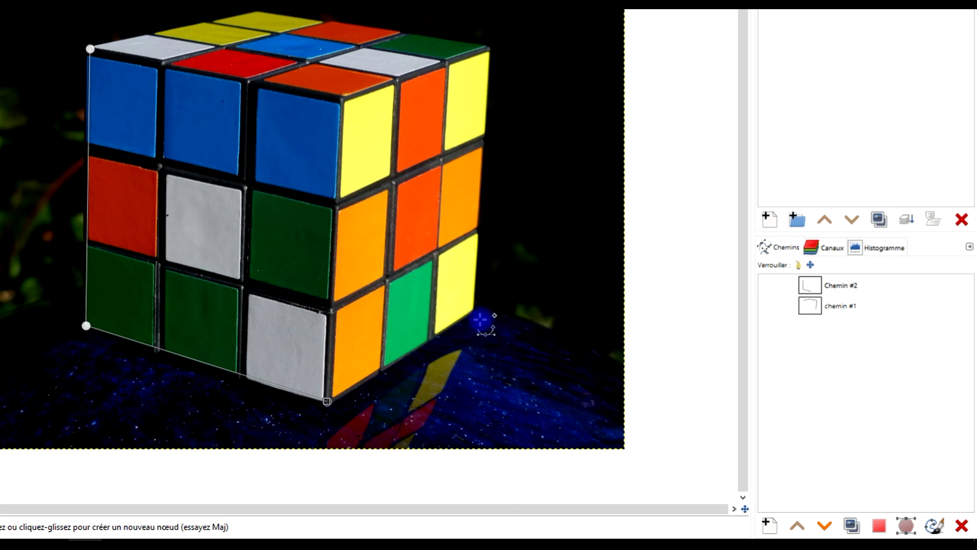
click(475, 312)
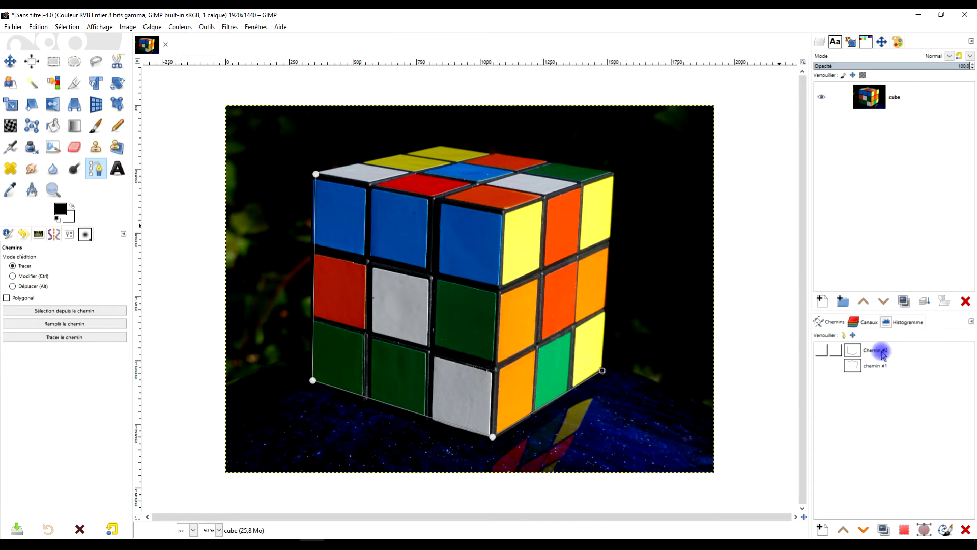
Step: Make both Chemin #2 and chemin #1 visible on the image
click(855, 365)
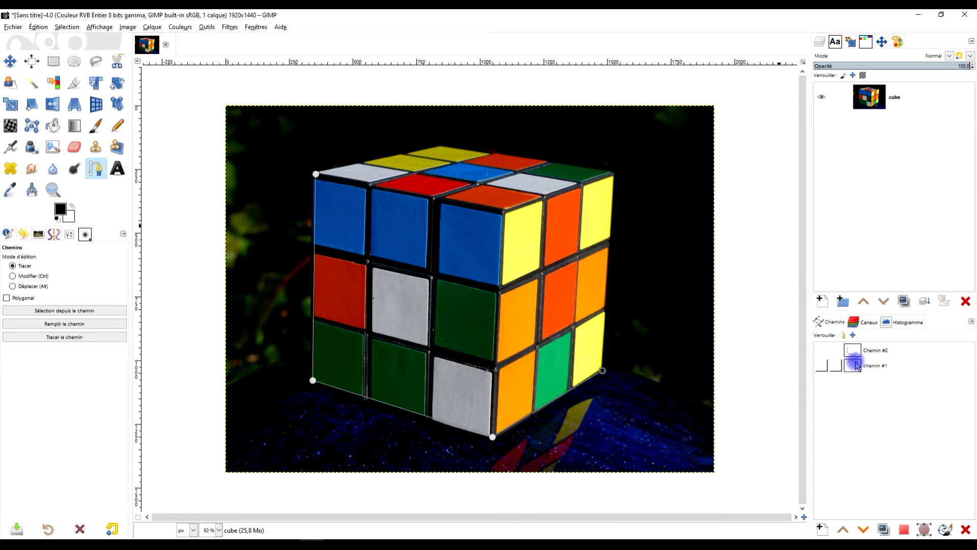
click(833, 352)
click(822, 352)
click(819, 365)
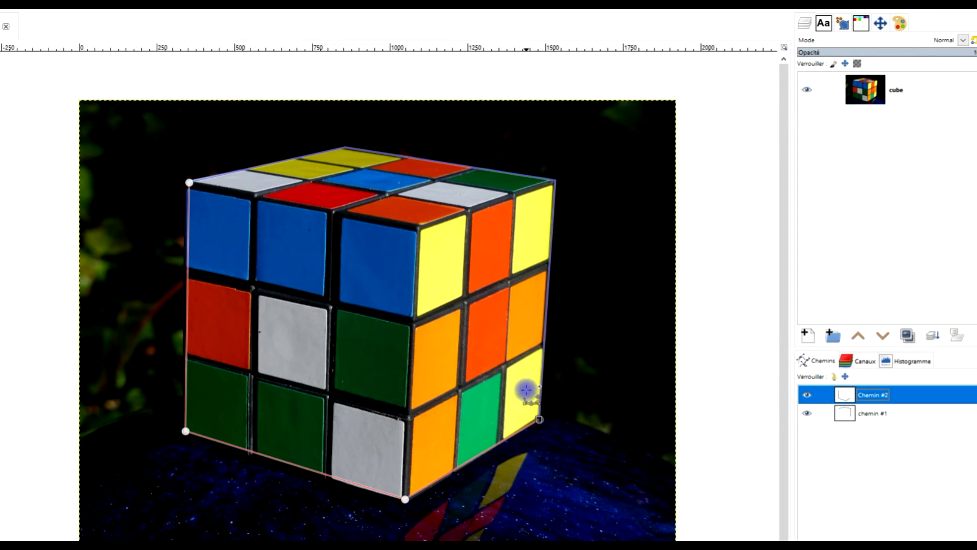
Step: Hide the cube layer so that only the two path outlines show
click(808, 89)
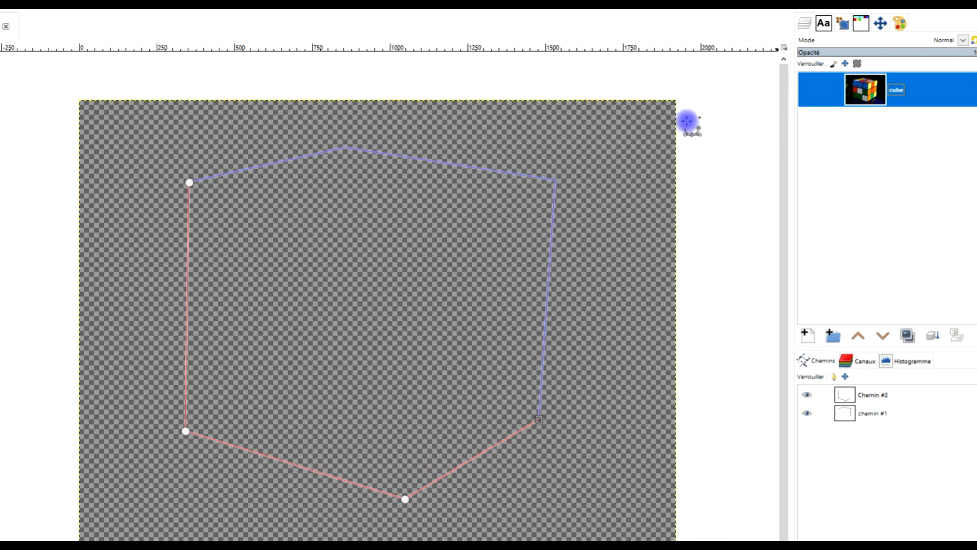
scroll(195, 177, up, 1)
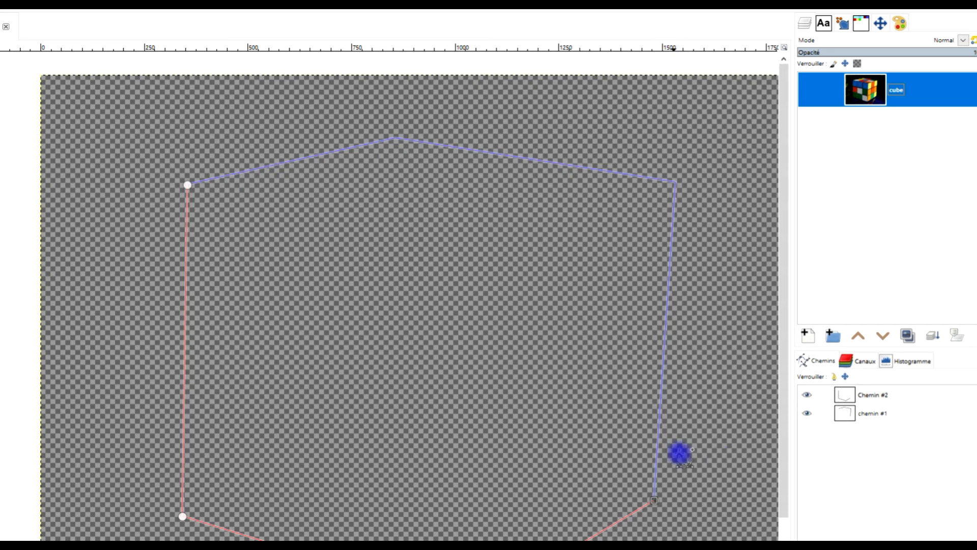
drag(711, 444, 698, 362)
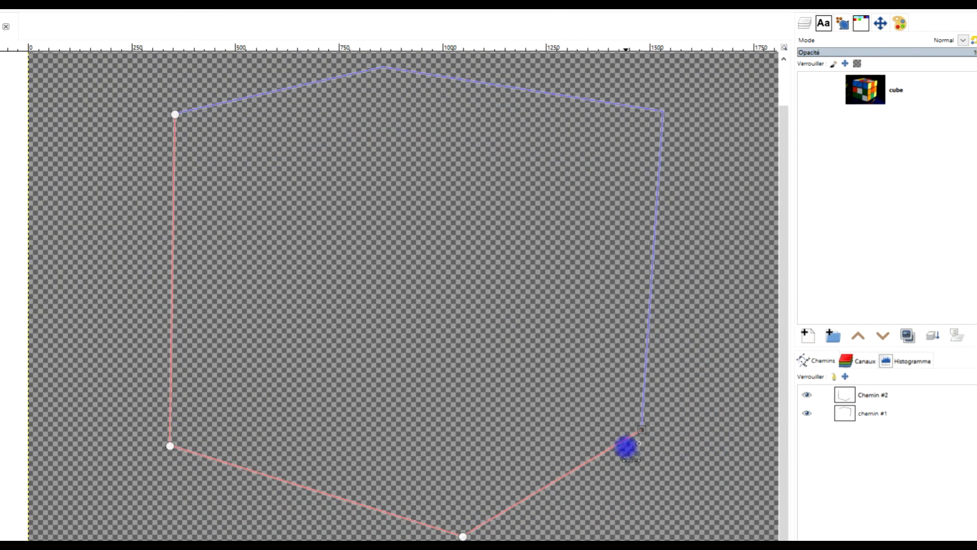
Step: Merge the visible paths Chemin #2 and chemin #1 into a single path
right_click(847, 401)
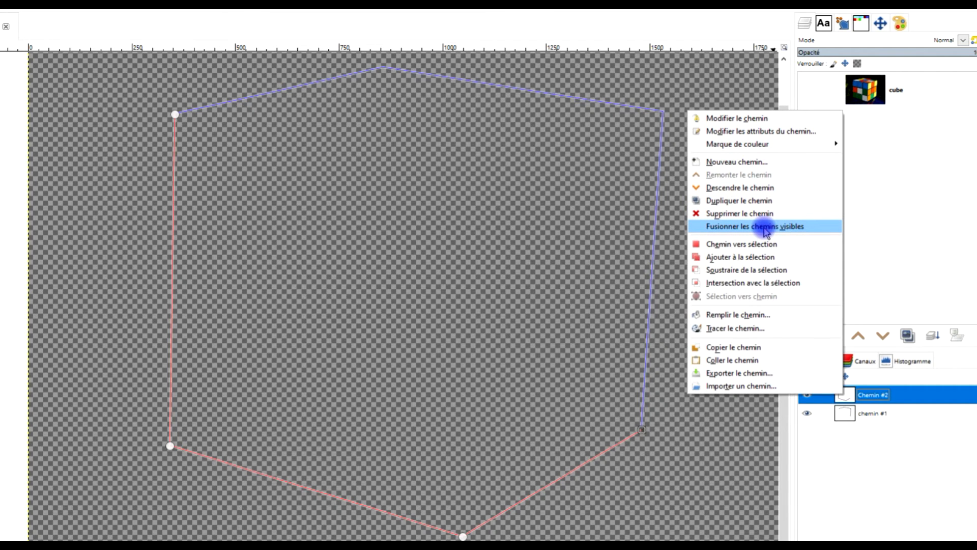
click(829, 398)
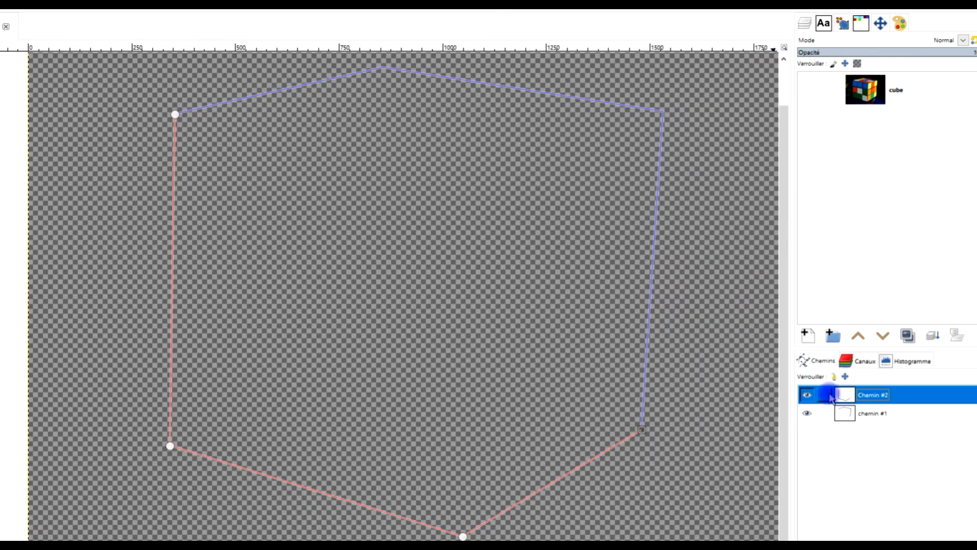
right_click(841, 395)
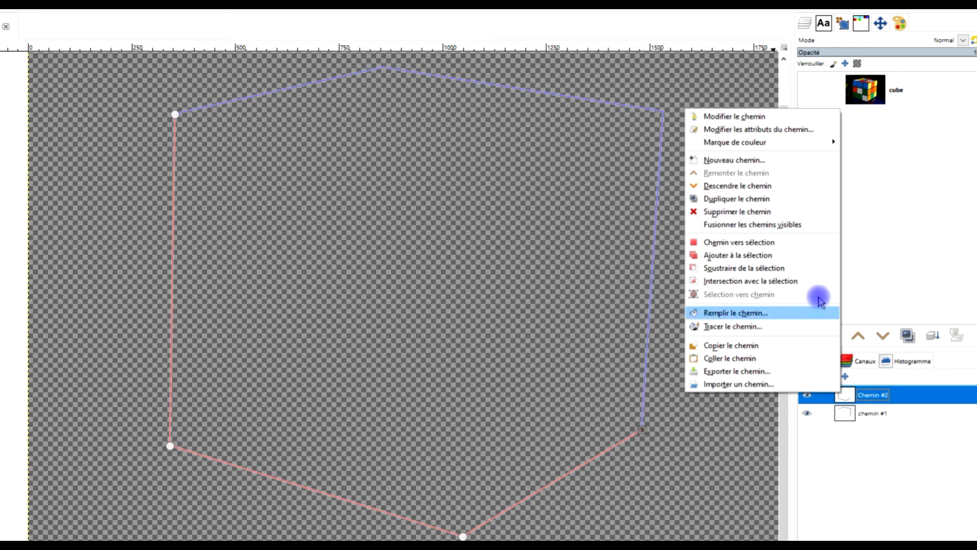
click(773, 225)
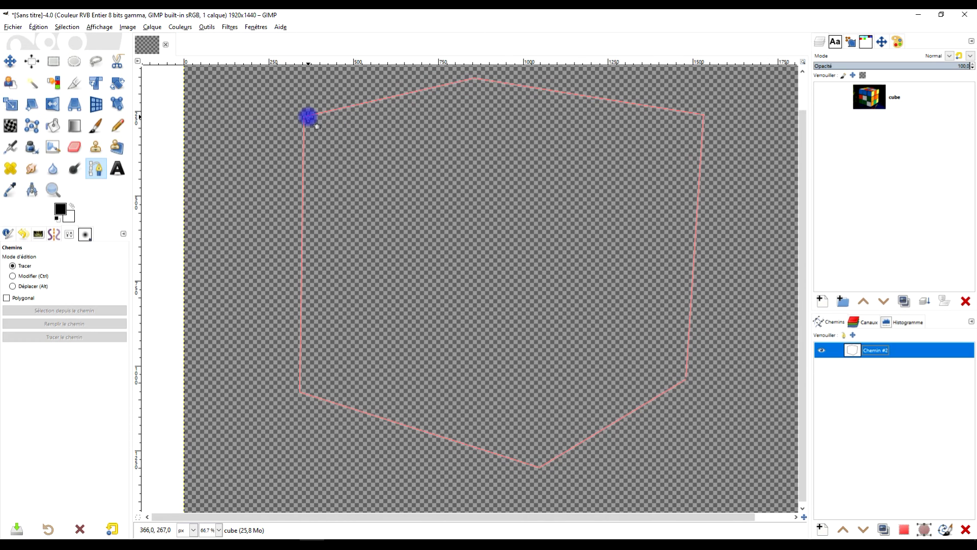
Step: Activate the merged path and move the top segment's end node at the upper-left corner right beside the left segment's end node
click(308, 117)
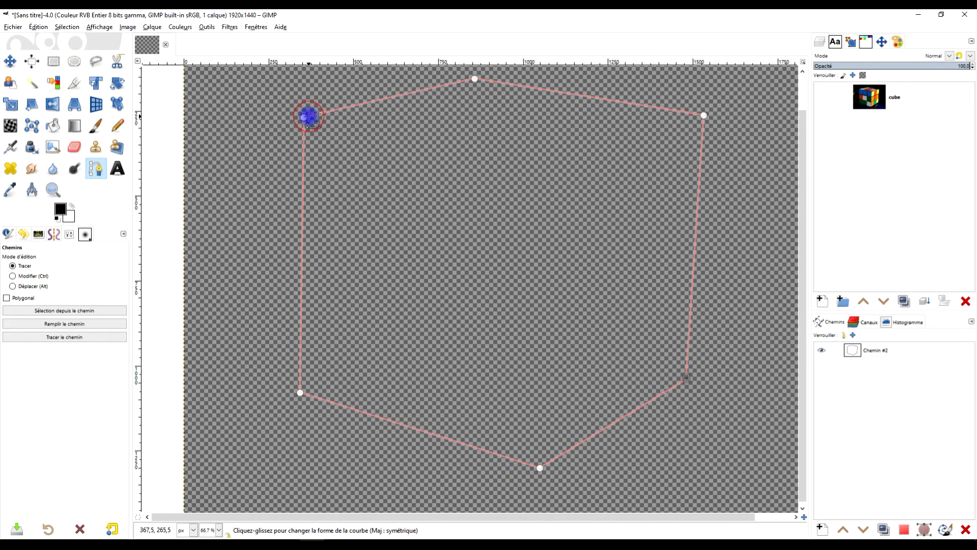
ctrl+scroll(308, 118, up, 7)
ctrl+scroll(207, 150, up, 8)
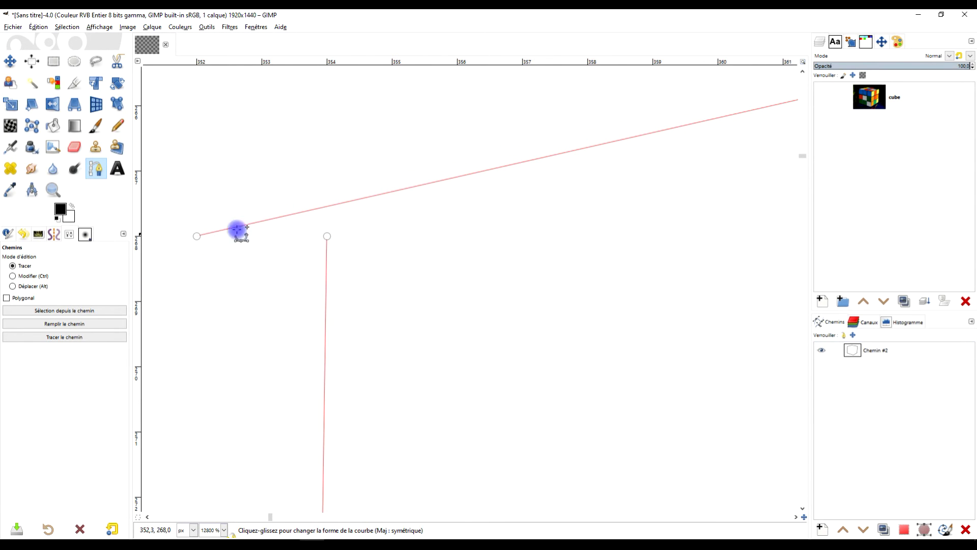
drag(197, 236, 334, 218)
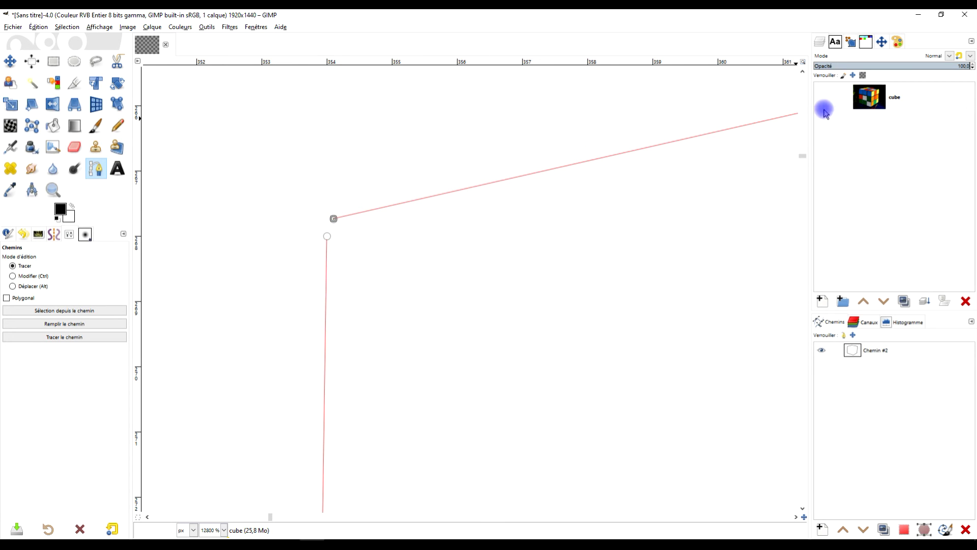
Step: Show the cube layer again and join the path's two end nodes at the cube's upper-left corner
click(829, 97)
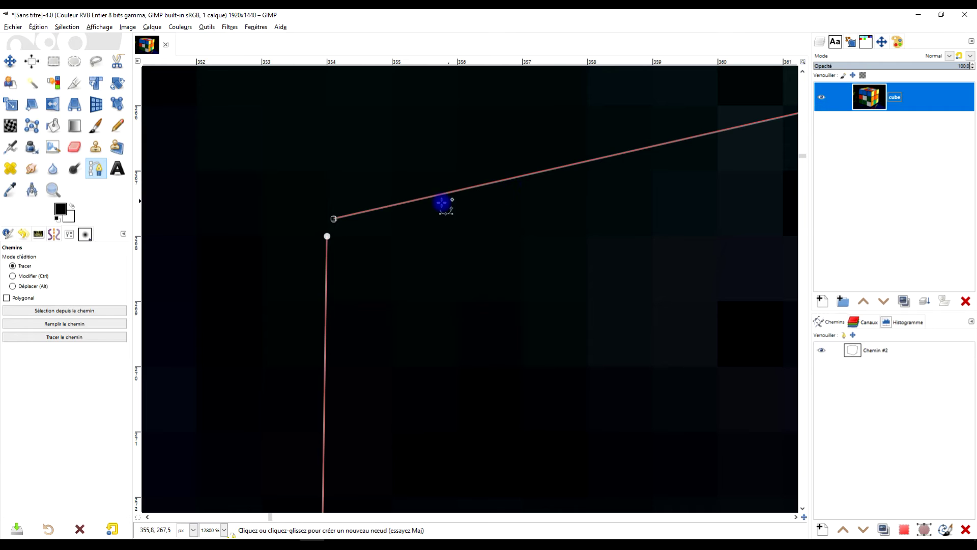
drag(333, 221, 346, 261)
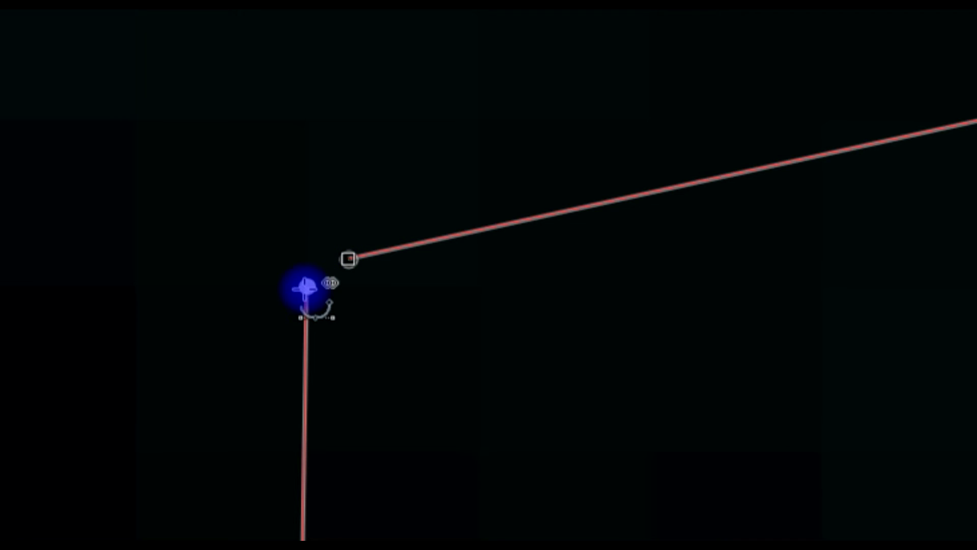
click(307, 289)
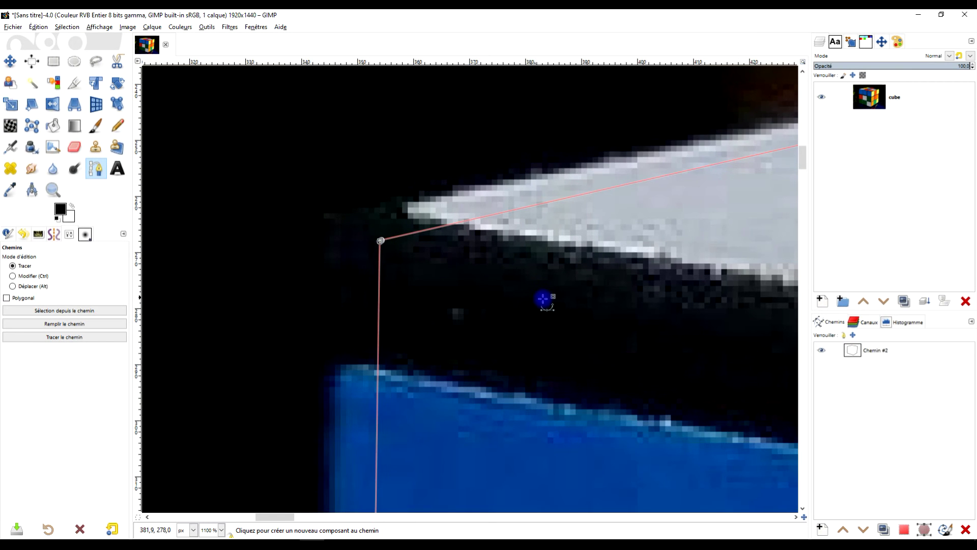
Step: Try to adjust the left segment's node at the upper-left corner of the path, and undo the resulting curve
drag(548, 300, 423, 177)
scroll(220, 104, up, 5)
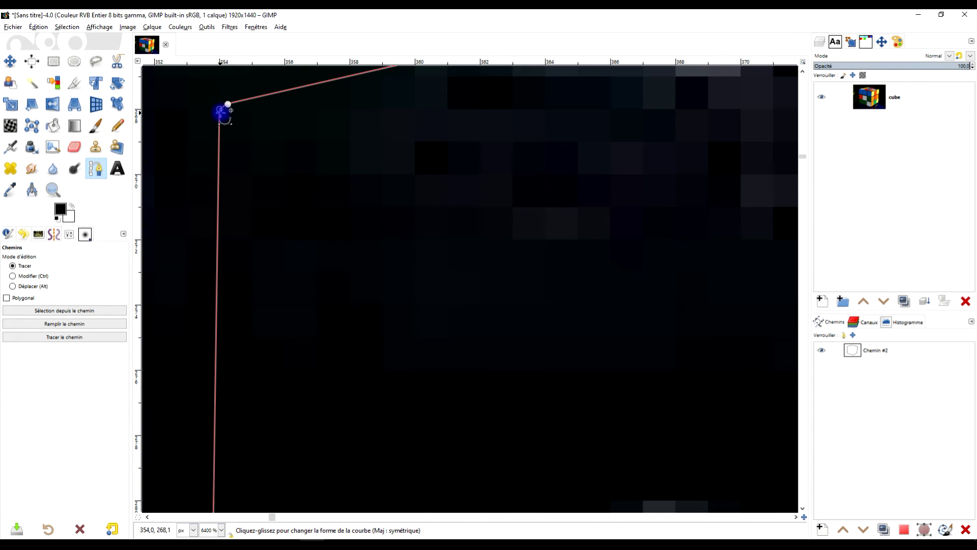
drag(221, 109, 234, 146)
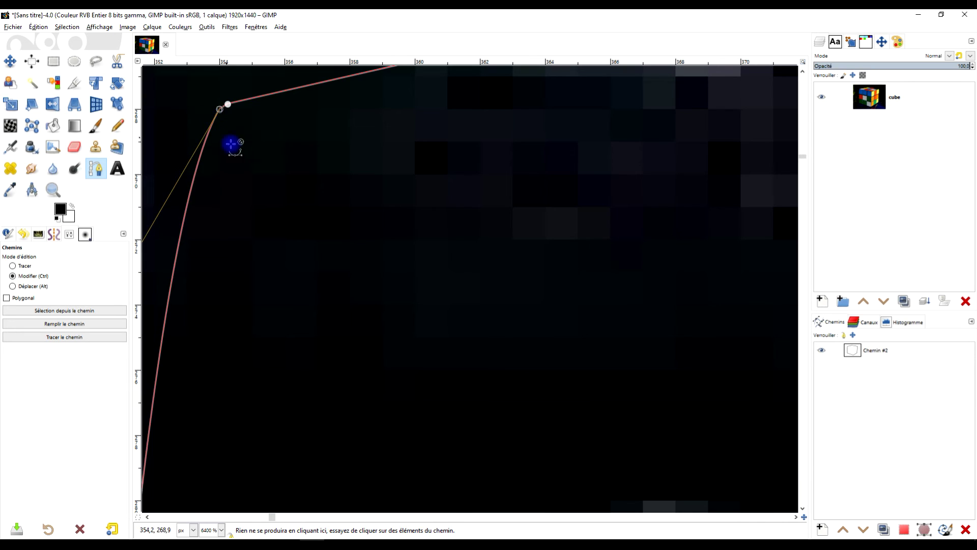
key(ctrl+z)
scroll(220, 113, up, 3)
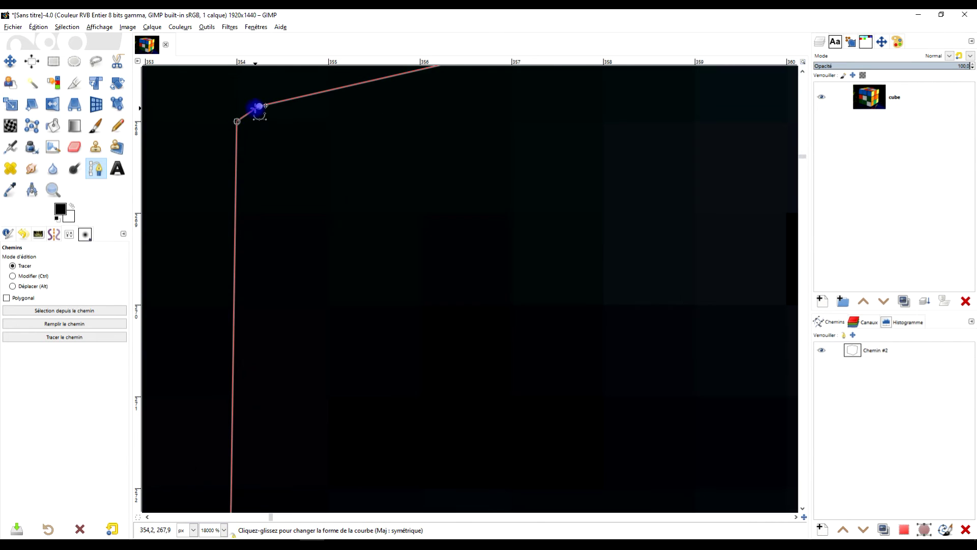
Step: Reposition the two neighbouring path nodes at the cube's upper-left corner so the left and top segments follow the cube's outer edges
drag(259, 107, 237, 93)
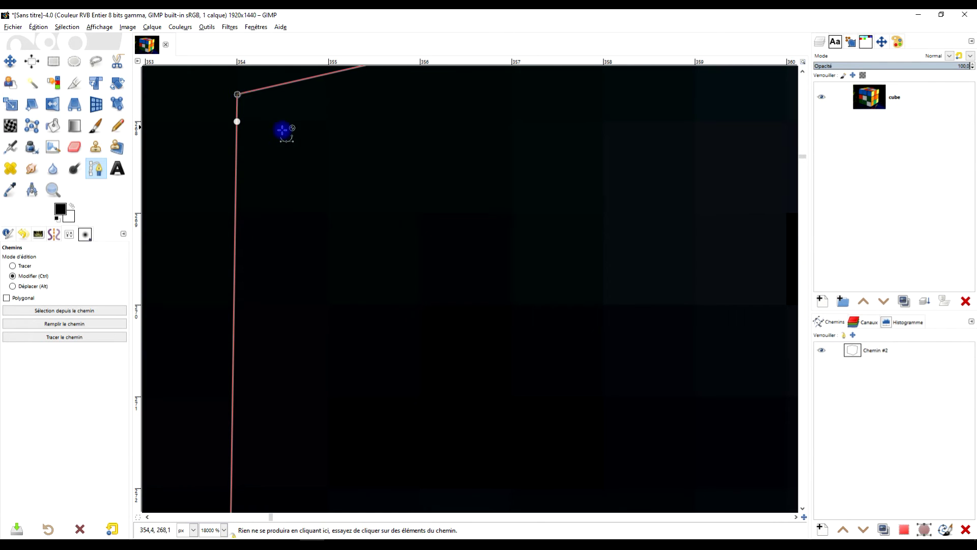
scroll(299, 141, down, 4)
scroll(300, 137, down, 2)
scroll(298, 134, up, 2)
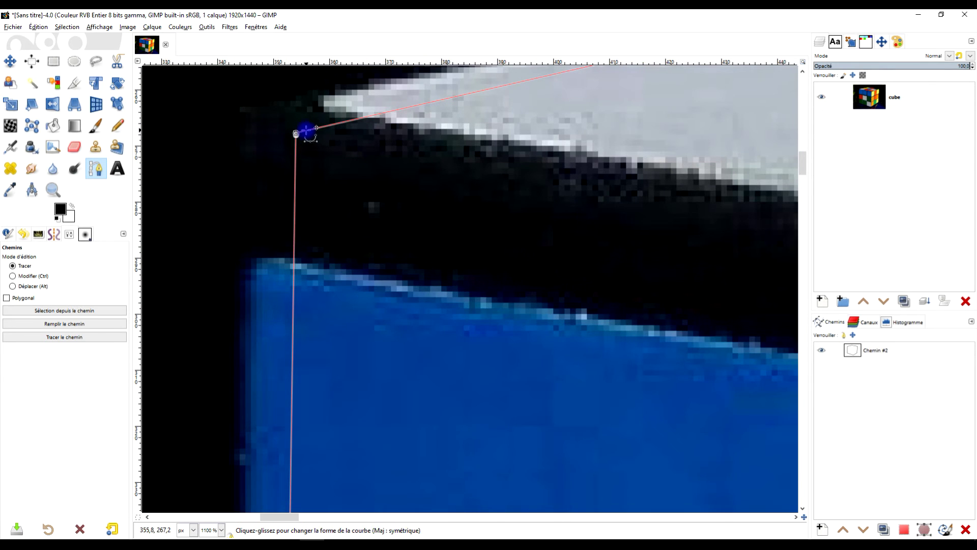
drag(288, 136, 216, 92)
scroll(340, 143, down, 2)
drag(340, 143, 398, 173)
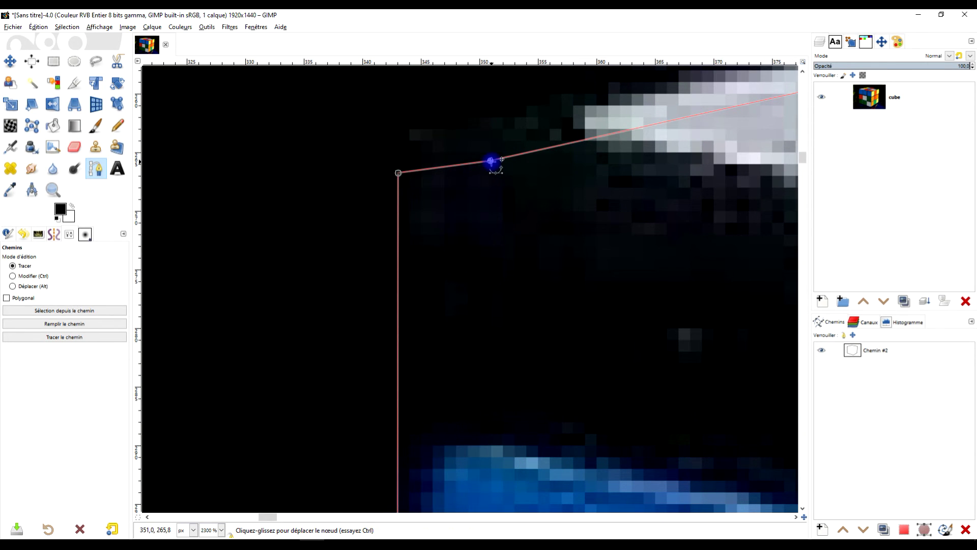
drag(490, 161, 416, 132)
Step: Move the bottom segment's end node at the cube's lower-right corner closer to the right segment's end node
scroll(543, 195, down, 1)
scroll(544, 195, down, 9)
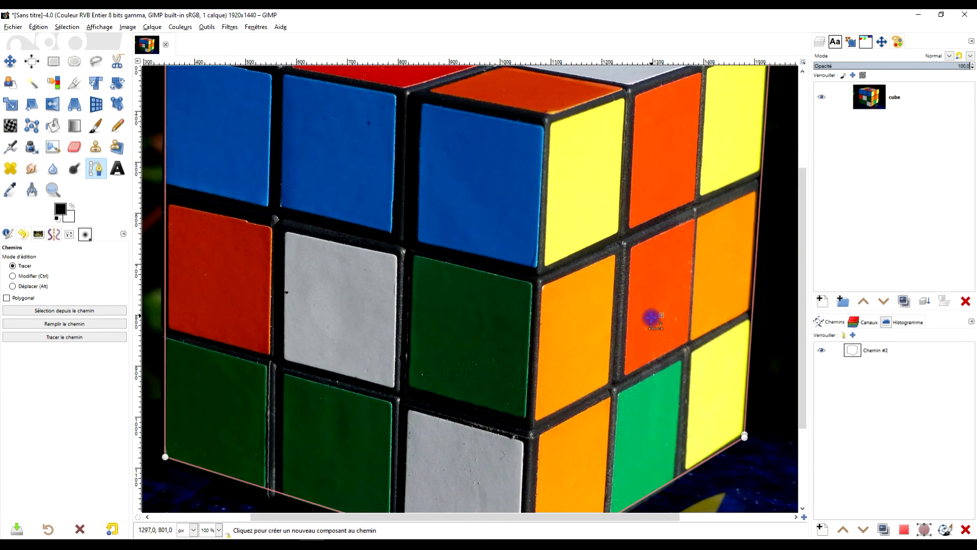
drag(652, 318, 435, 247)
scroll(528, 355, up, 10)
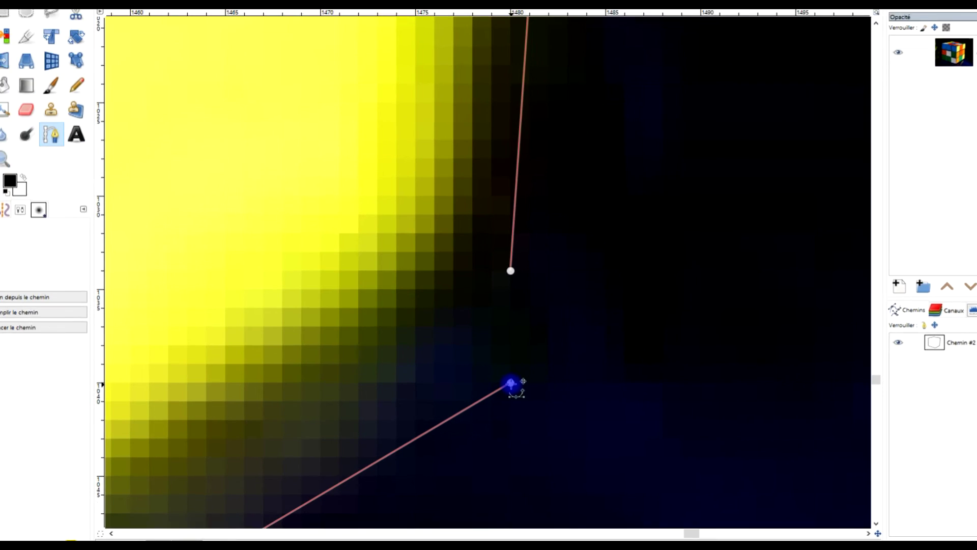
drag(524, 381, 514, 277)
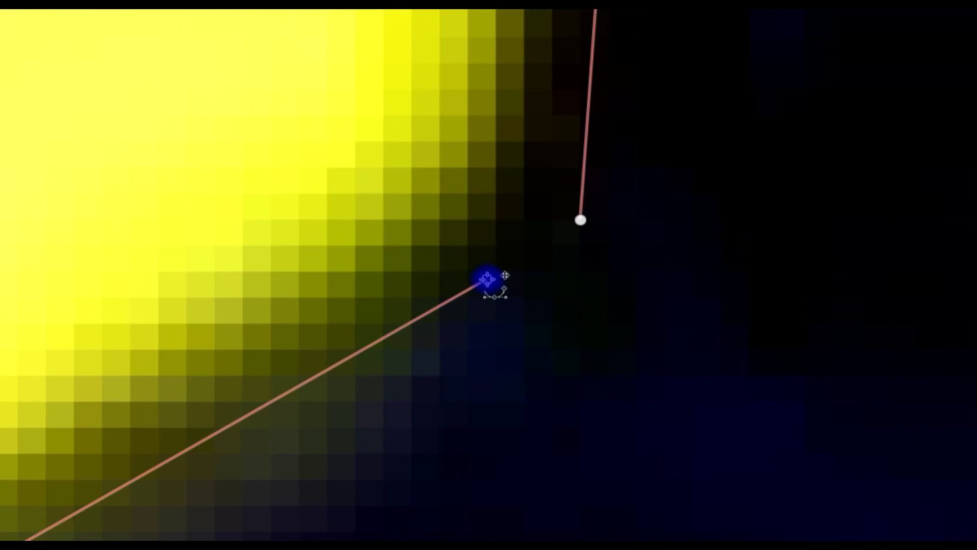
Step: Join the right segment's end node with the bottom segment's end node at the cube's lower-right corner to close the path
scroll(660, 191, down, 3)
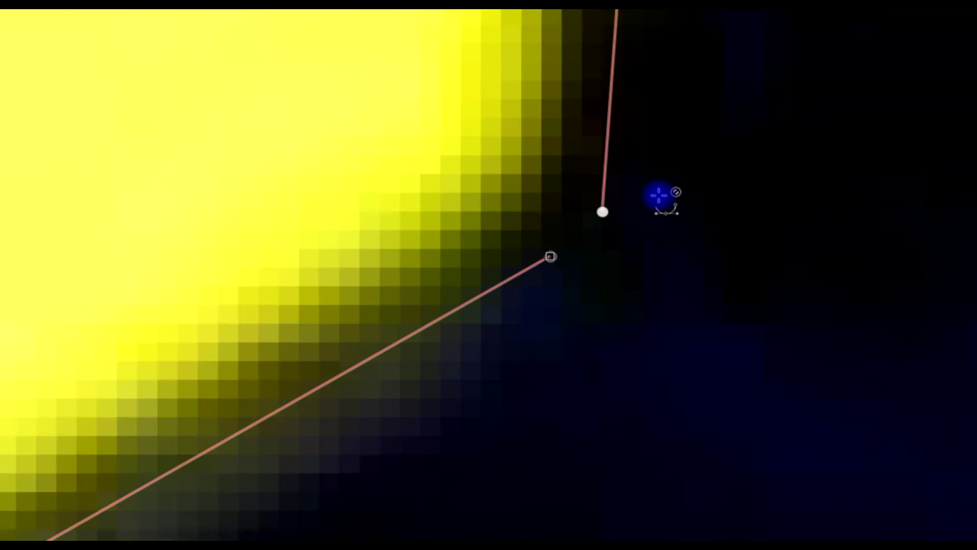
scroll(659, 182, up, 3)
mouse_move(550, 263)
mouse_down()
mouse_move(550, 234)
mouse_move(555, 252)
mouse_up()
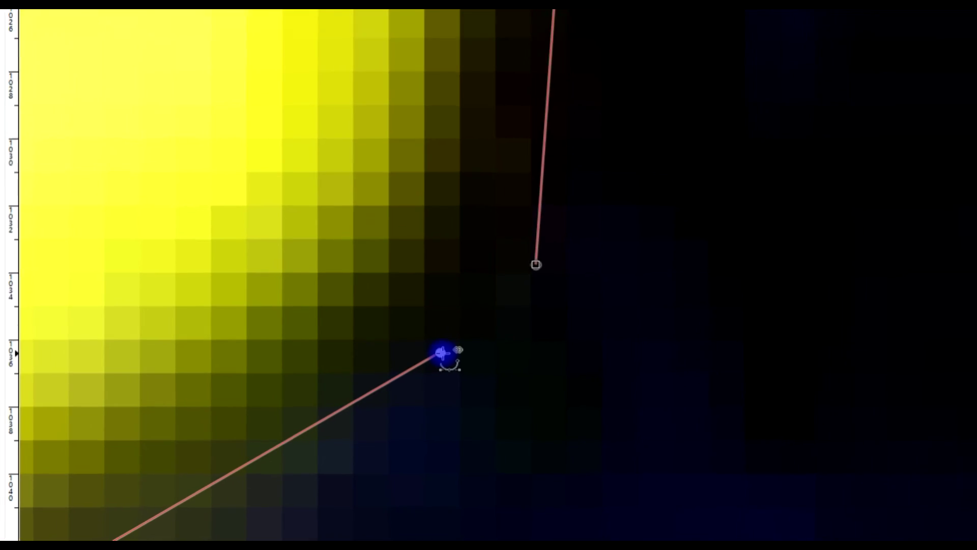
ctrl+click(451, 349)
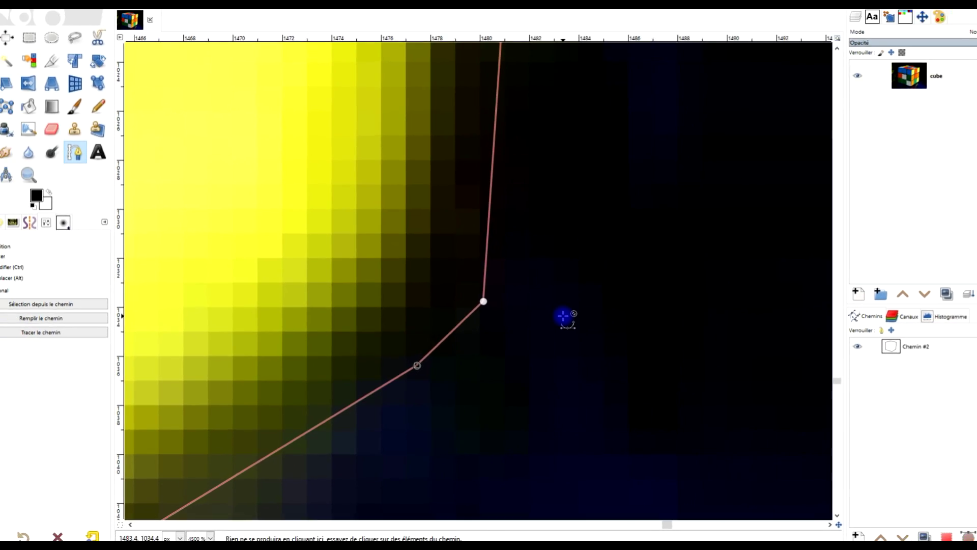
Step: Hide the closed path Chemin #2 and switch to the Rectangle Select tool
scroll(564, 317, down, 12)
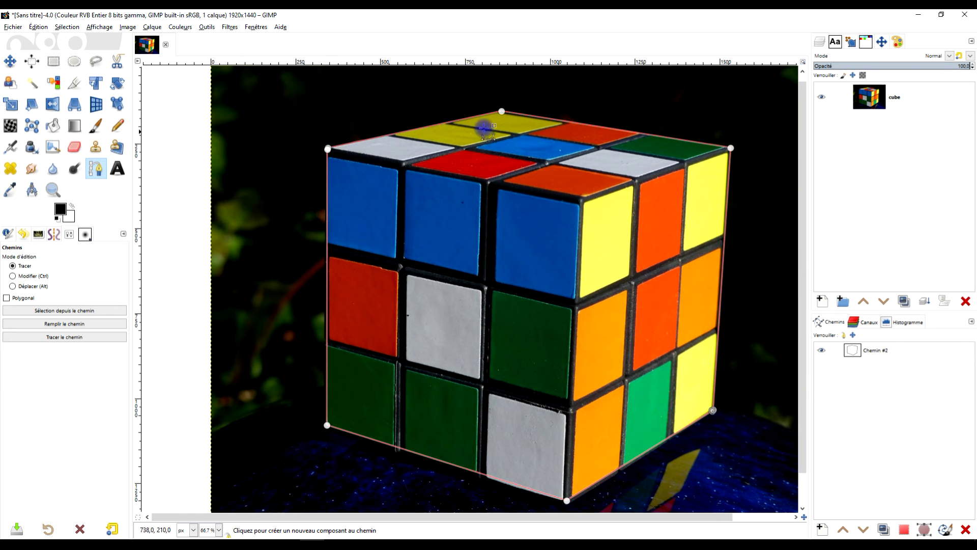
scroll(684, 357, down, 2)
scroll(685, 356, right, 1)
click(868, 350)
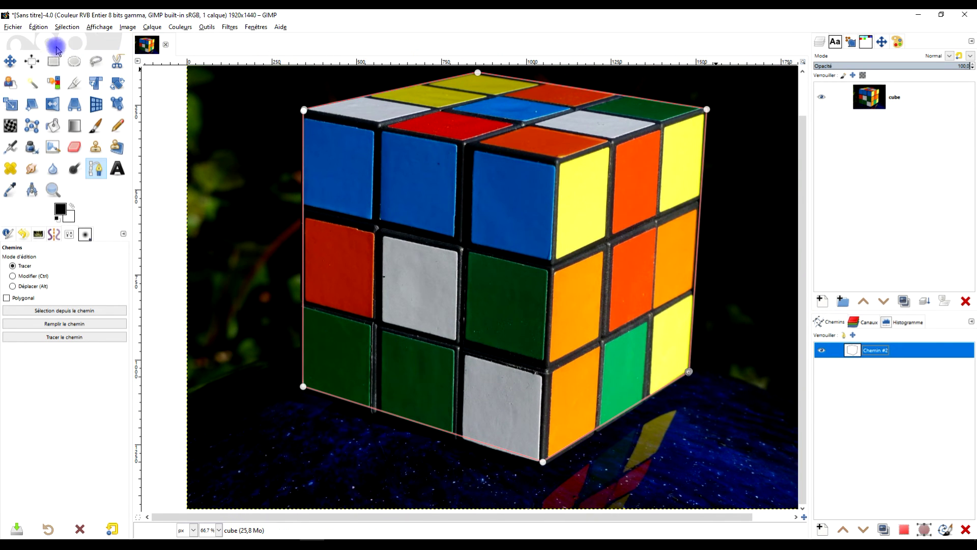
click(823, 352)
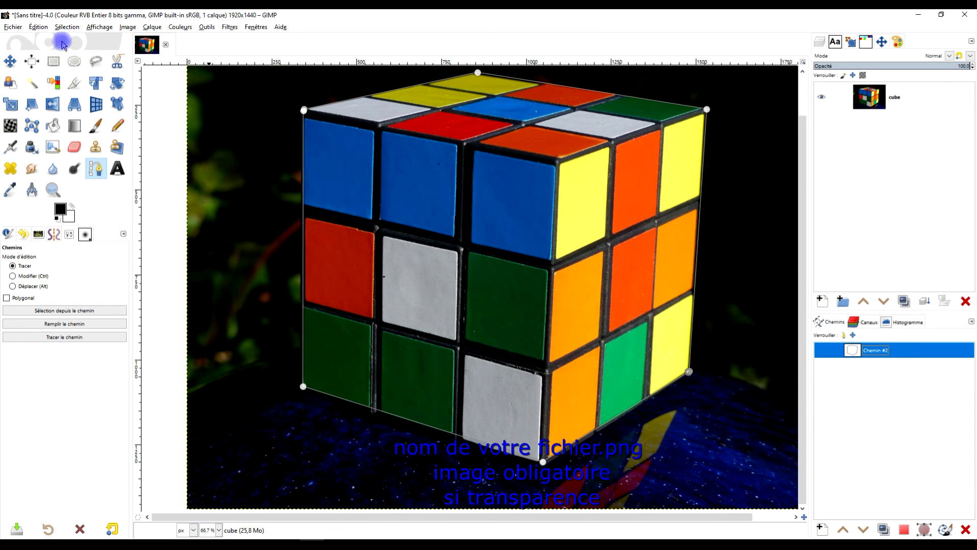
click(53, 61)
drag(569, 198, 532, 204)
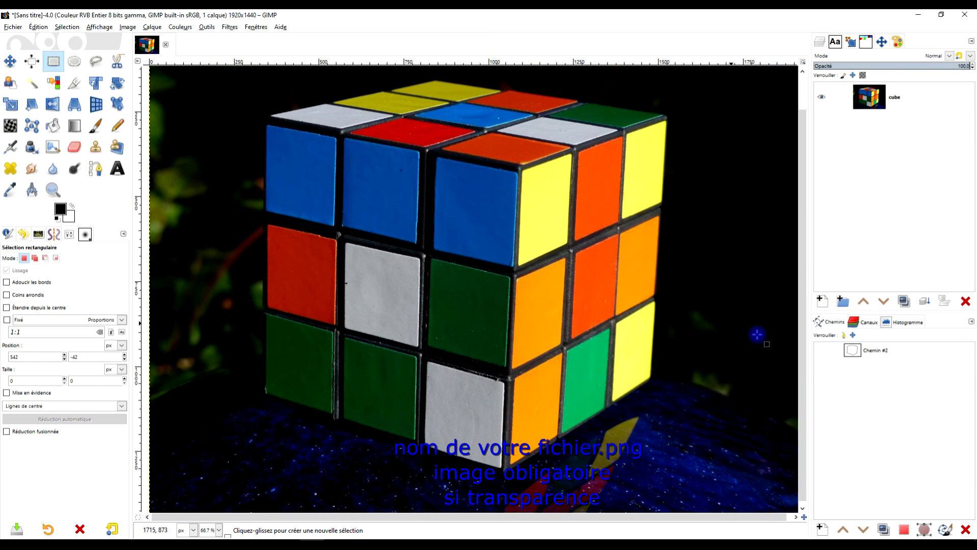
Step: Convert the path Chemin #2 into a selection around the cube
click(882, 355)
click(888, 530)
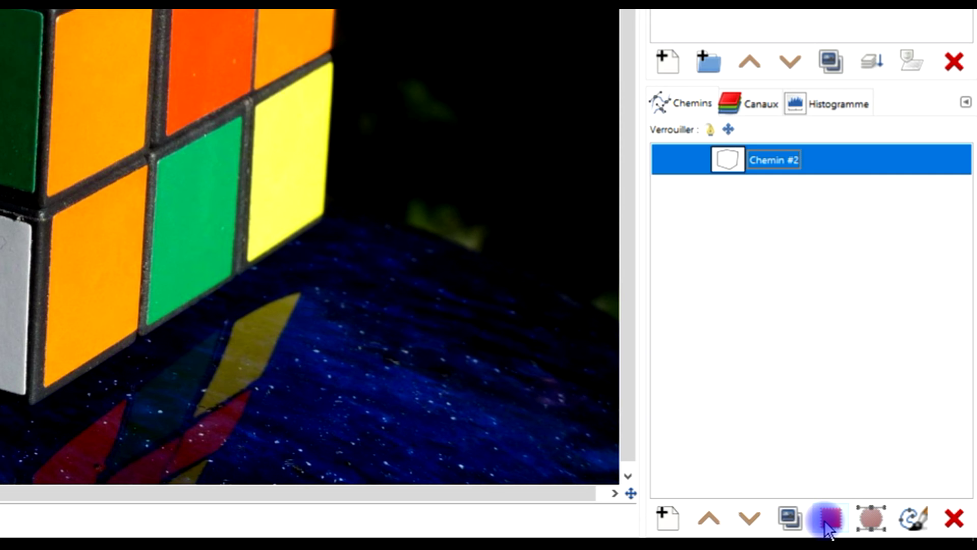
click(827, 519)
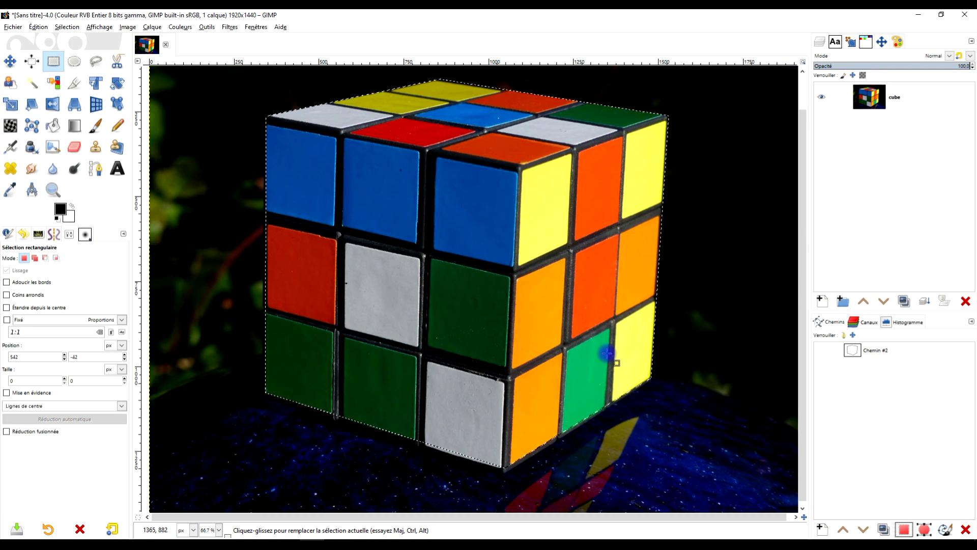
Step: Add a layer mask to the cube layer, initialised from the selection (Sélection)
right_click(876, 95)
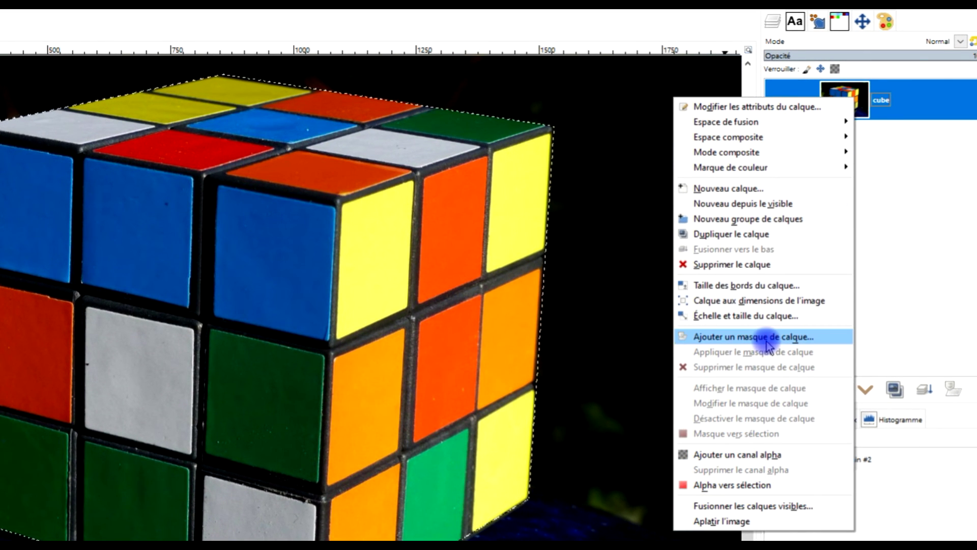
click(767, 338)
click(705, 359)
click(780, 470)
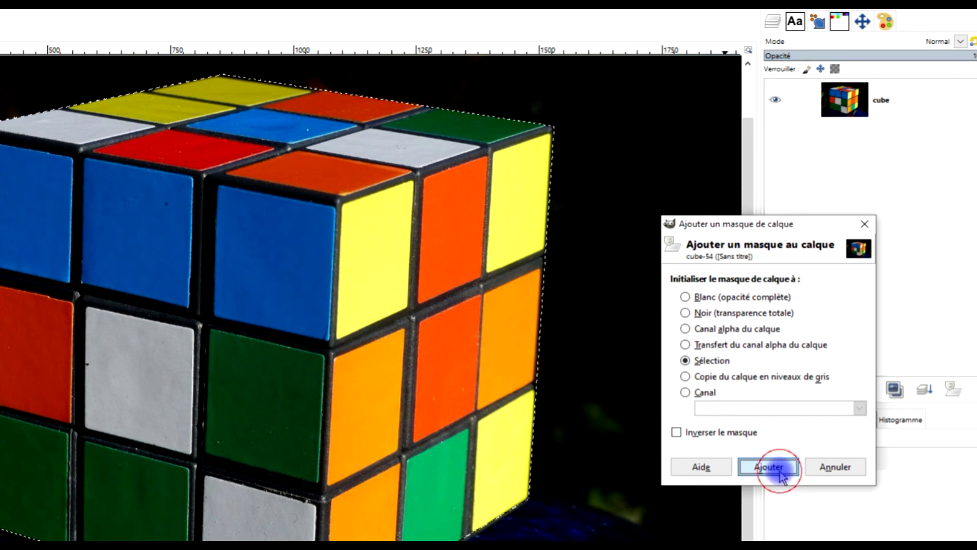
Step: Clear the selection around the masked cube
scroll(509, 216, down, 2)
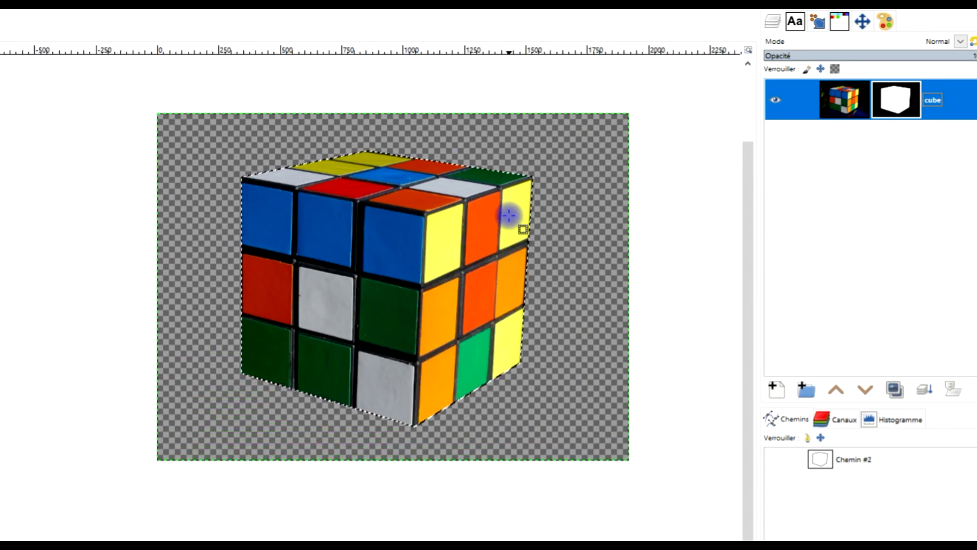
scroll(509, 216, up, 1)
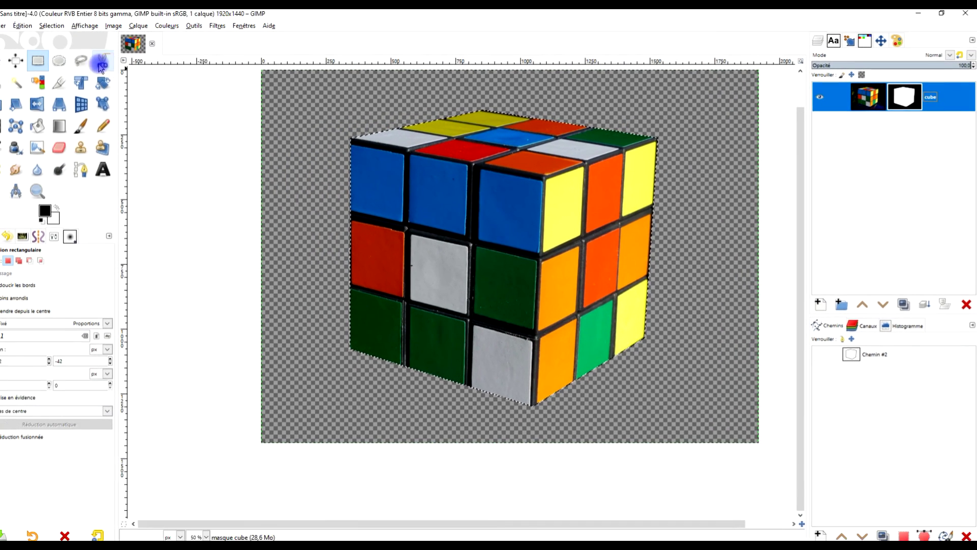
click(52, 25)
click(57, 47)
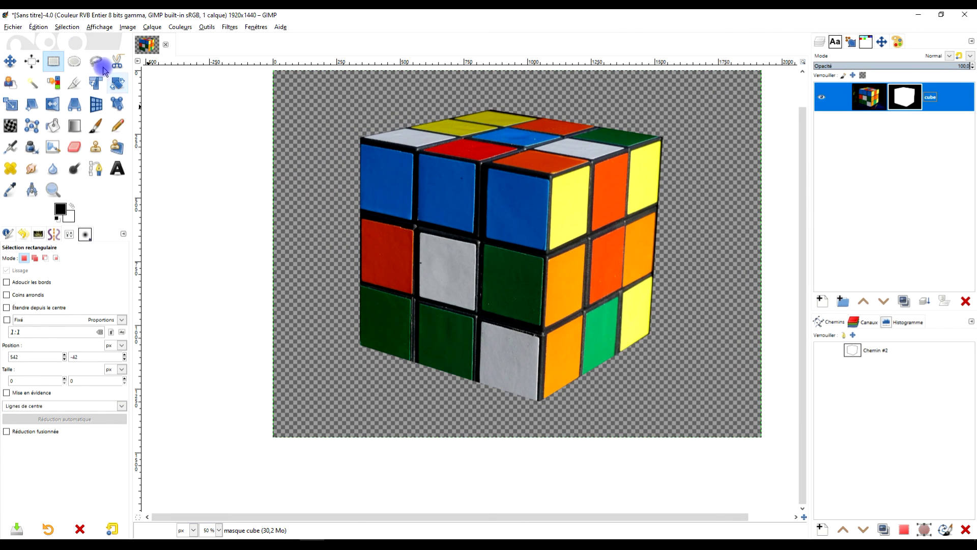
Step: Open the image export and examine the file name with its .png extension
click(12, 27)
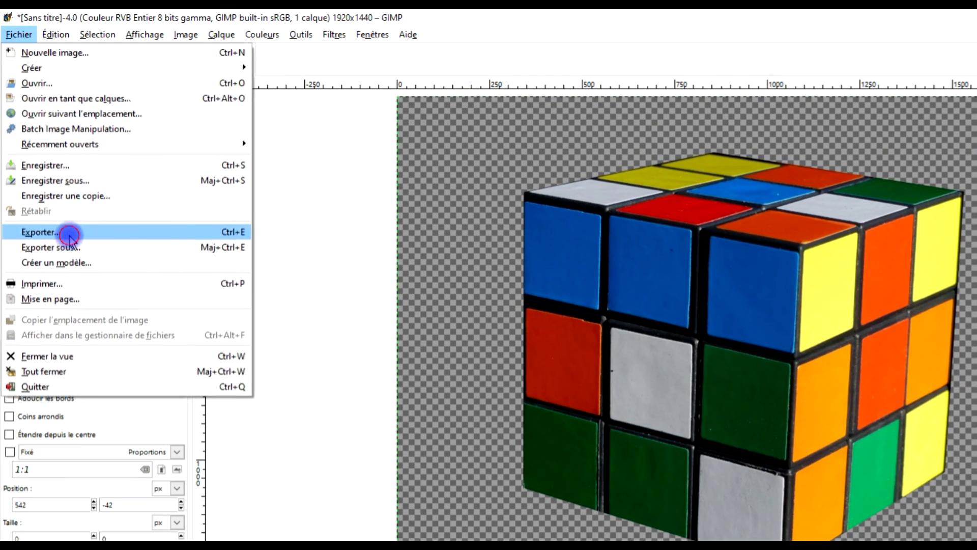
click(47, 167)
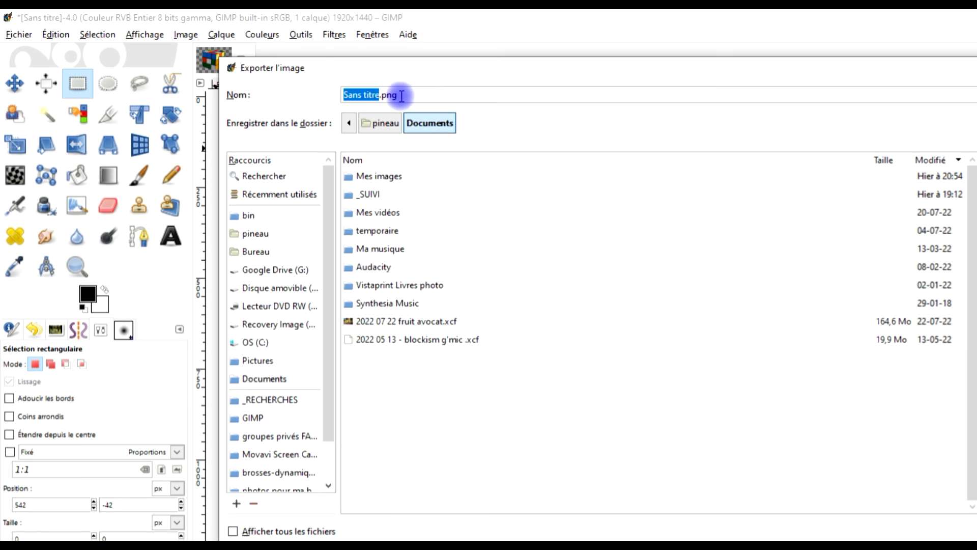
double_click(434, 93)
click(381, 94)
drag(376, 94, 294, 92)
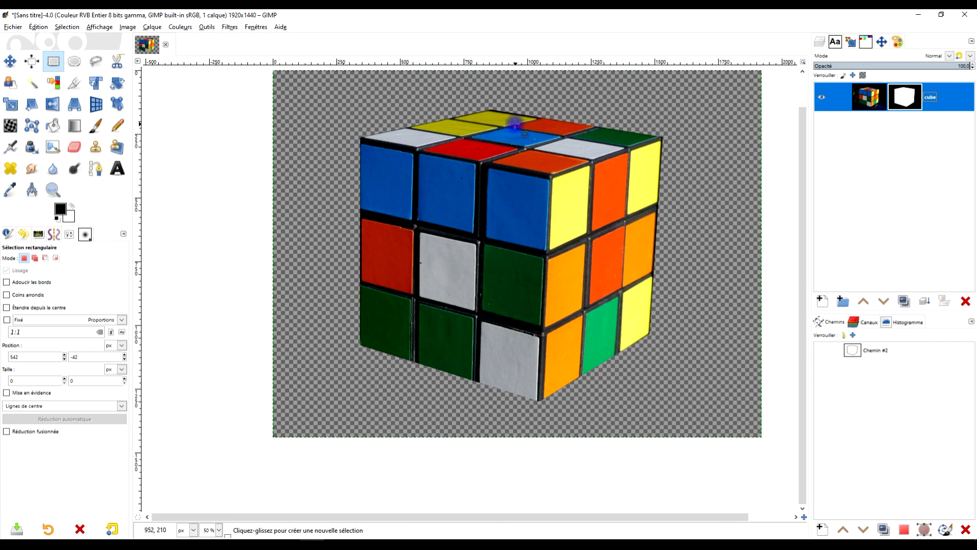
drag(647, 200, 580, 215)
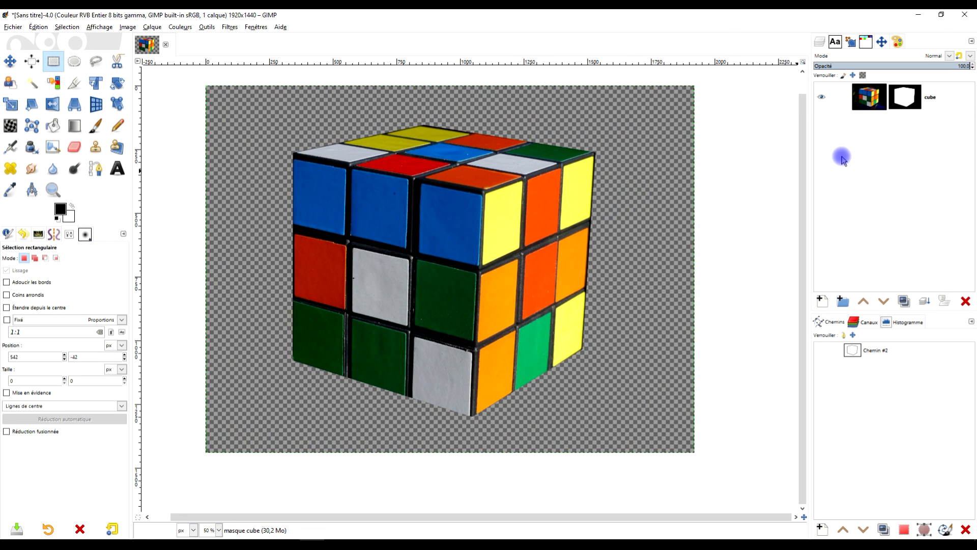